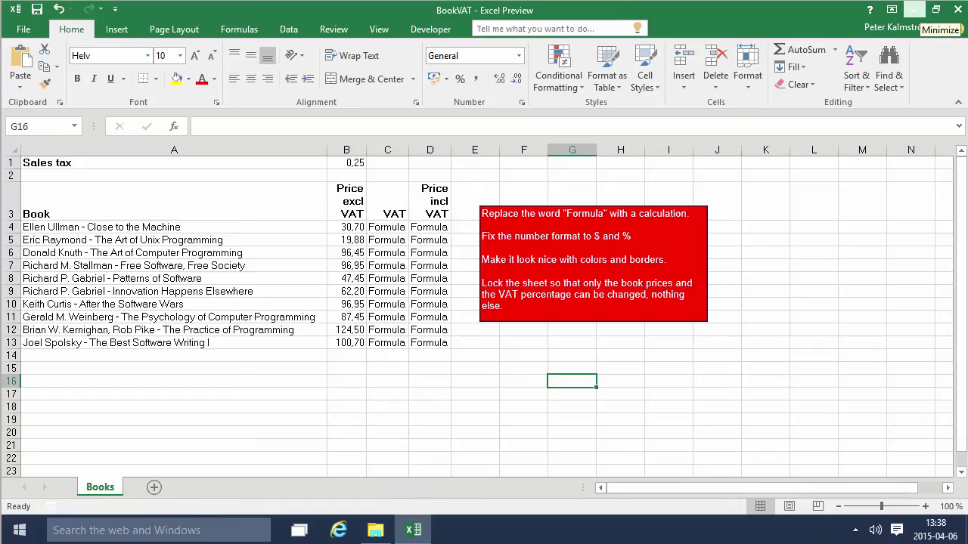
# Inspect the Formula placeholders in the VAT column, including cell C4
pyautogui.click(737, 227)
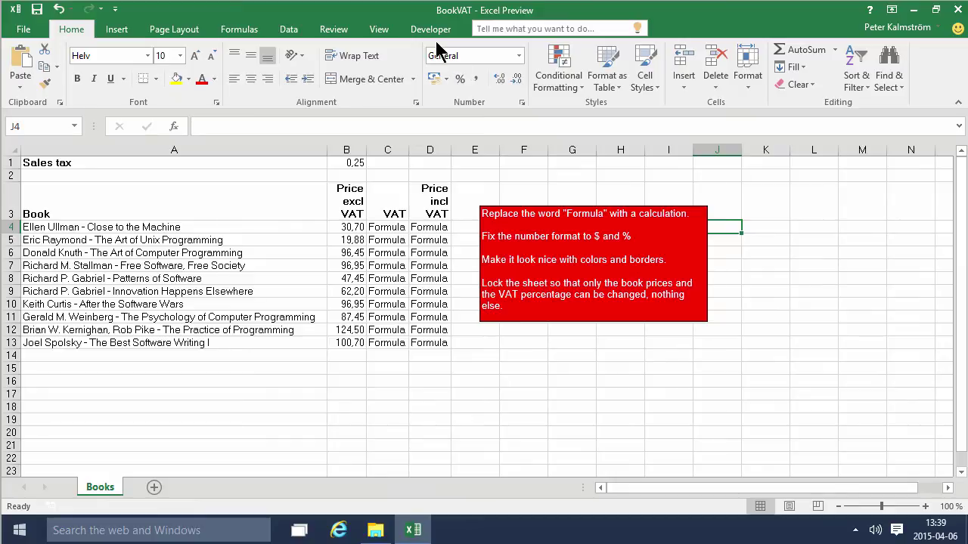
pyautogui.click(386, 239)
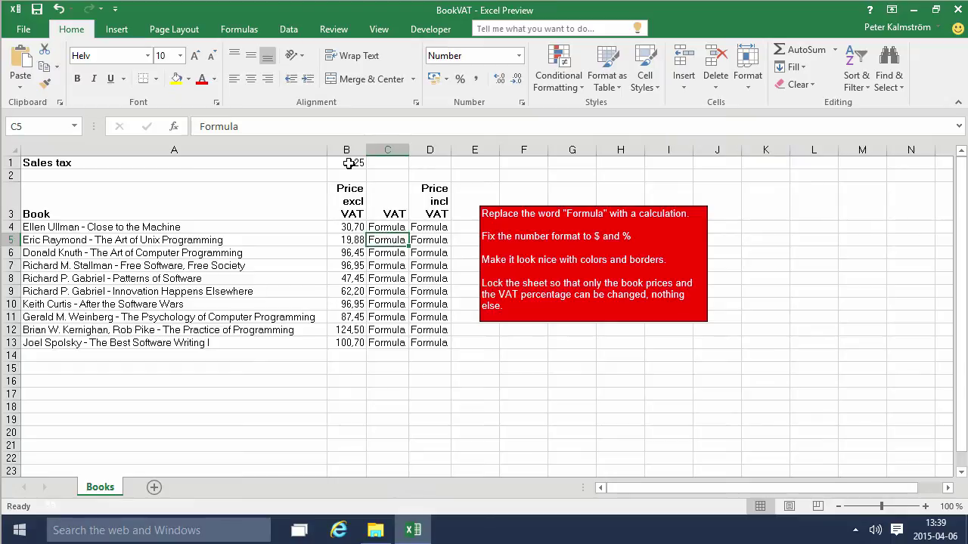
pyautogui.click(391, 227)
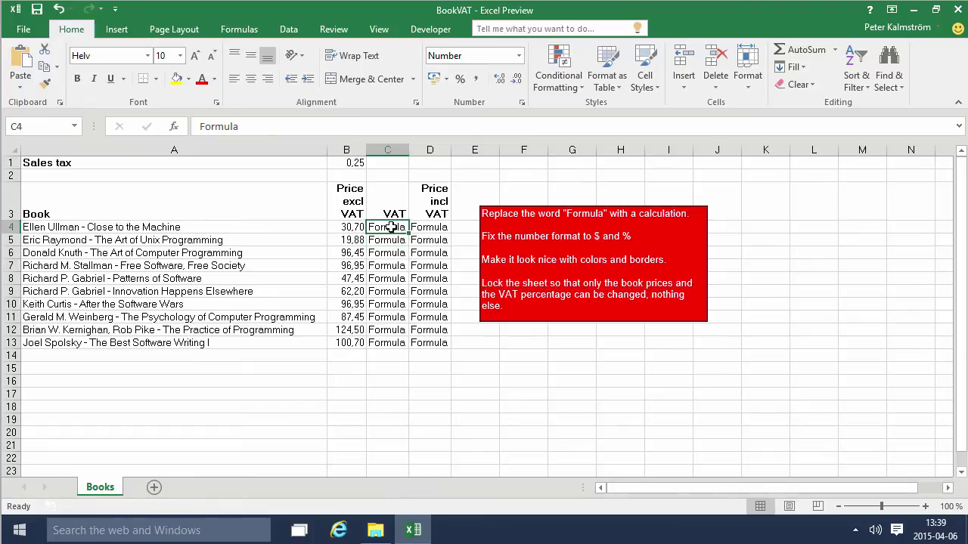
# Format the sales tax rate in B1 as a percentage so it shows 25%
pyautogui.click(352, 162)
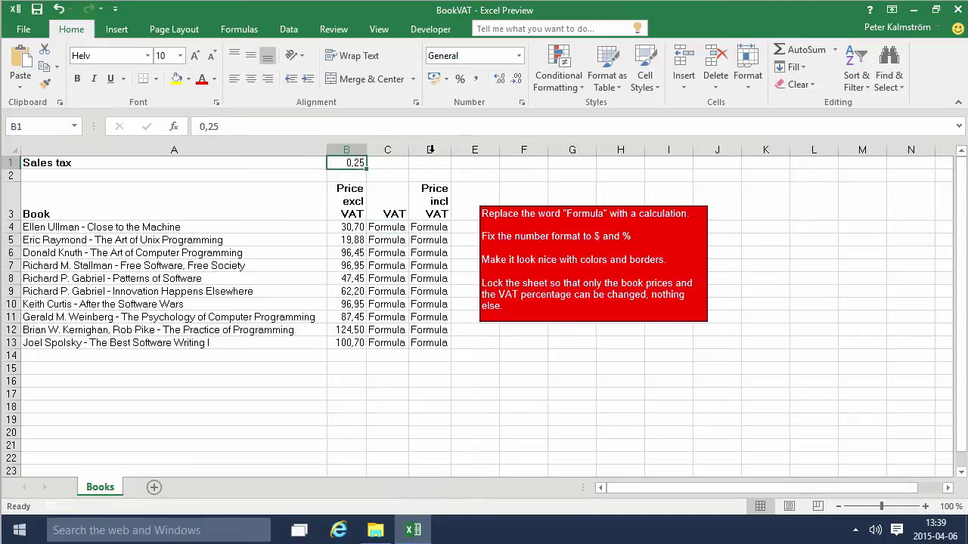
pyautogui.click(460, 78)
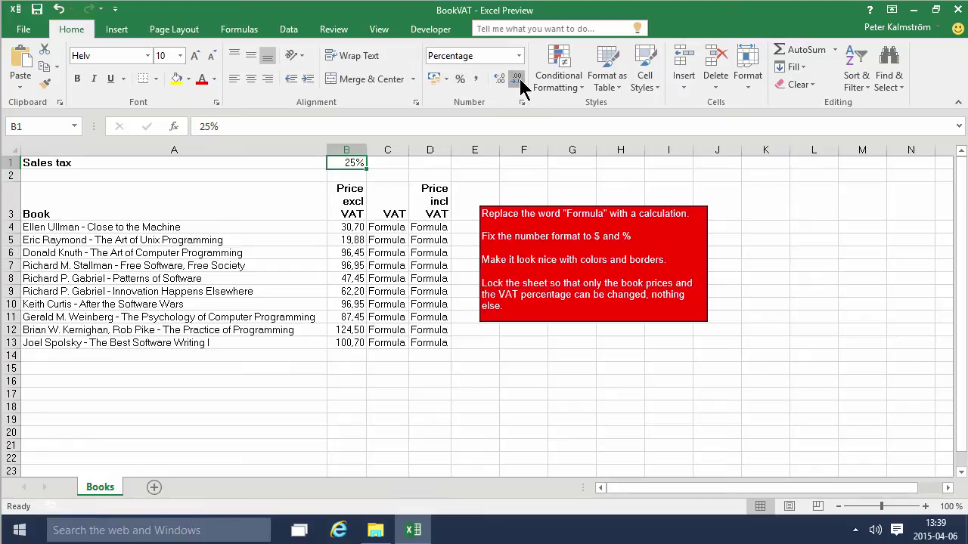
pyautogui.click(360, 198)
pyautogui.click(352, 162)
# Enter =B4*B1 in C4 to calculate 7,68 of VAT
pyautogui.click(386, 229)
pyautogui.write('=')
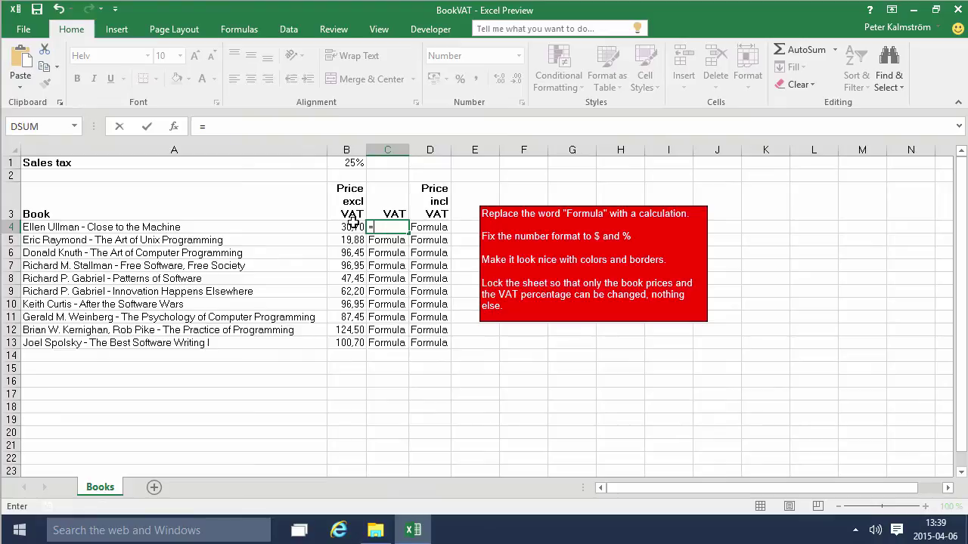
pyautogui.click(346, 228)
pyautogui.write('*')
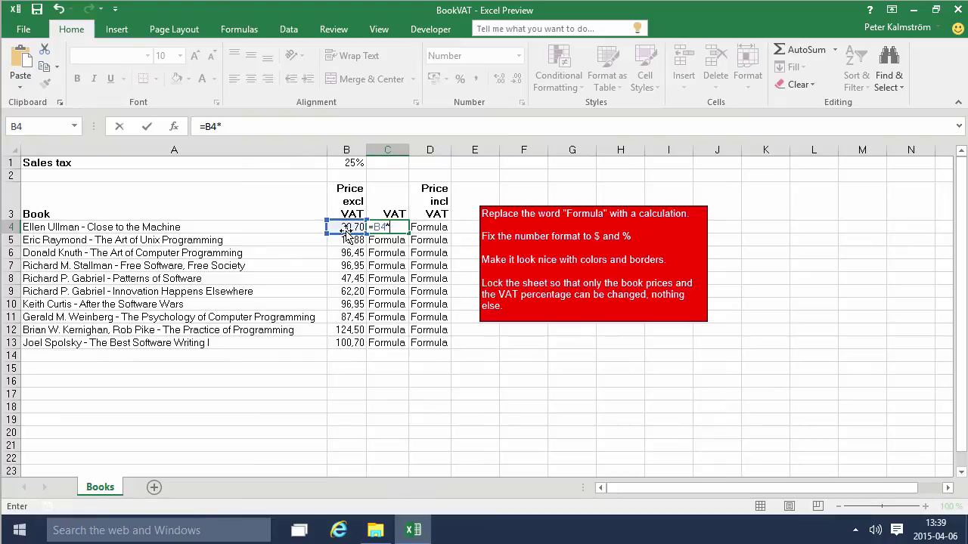
pyautogui.click(353, 160)
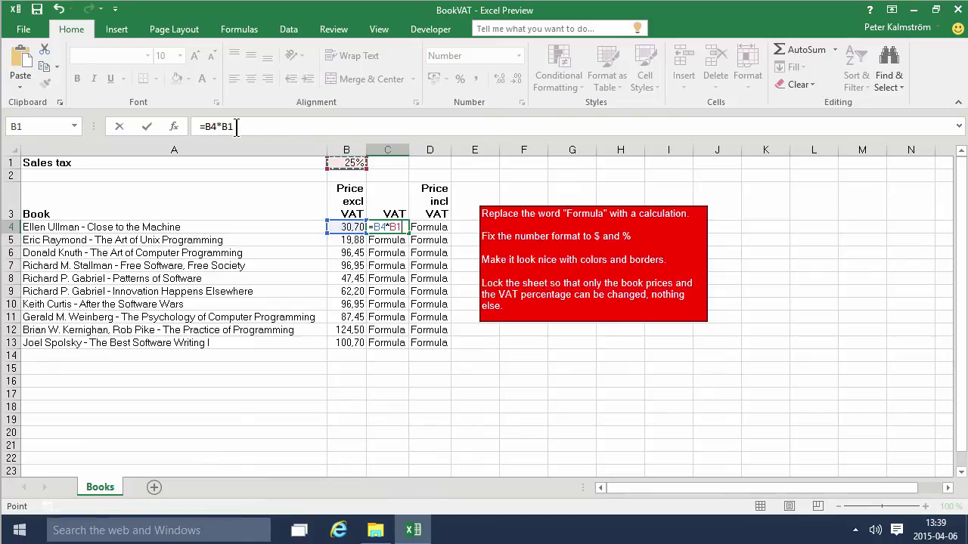
pyautogui.press('Return')
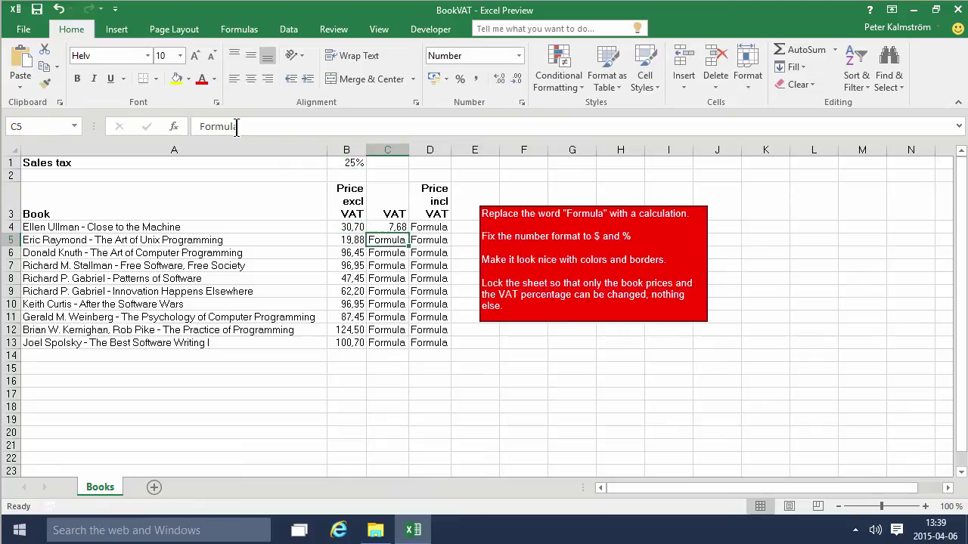
# Fill C4's formula down to C13 and inspect C5's shifted formula =B5*B2
pyautogui.click(394, 227)
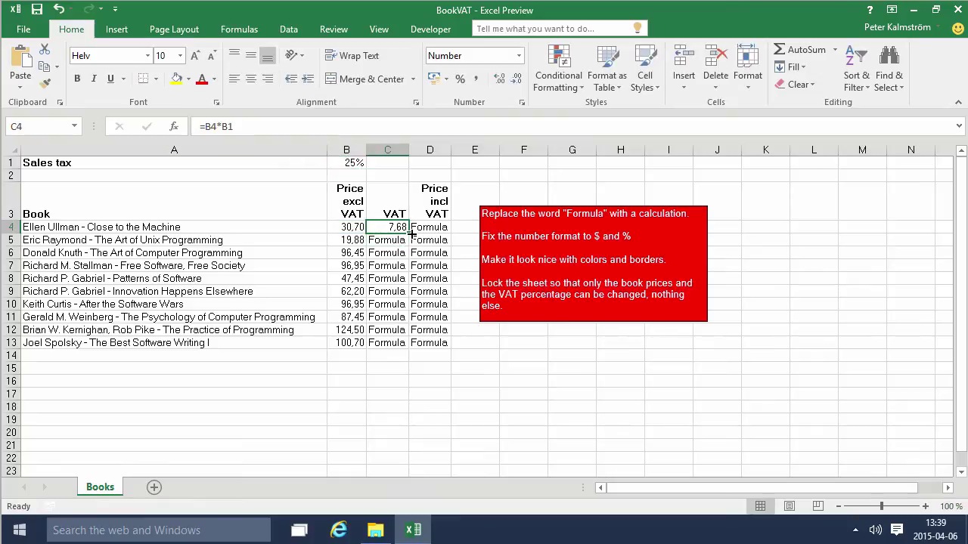
pyautogui.moveTo(410, 234); pyautogui.dragTo(411, 349)
pyautogui.click(393, 240)
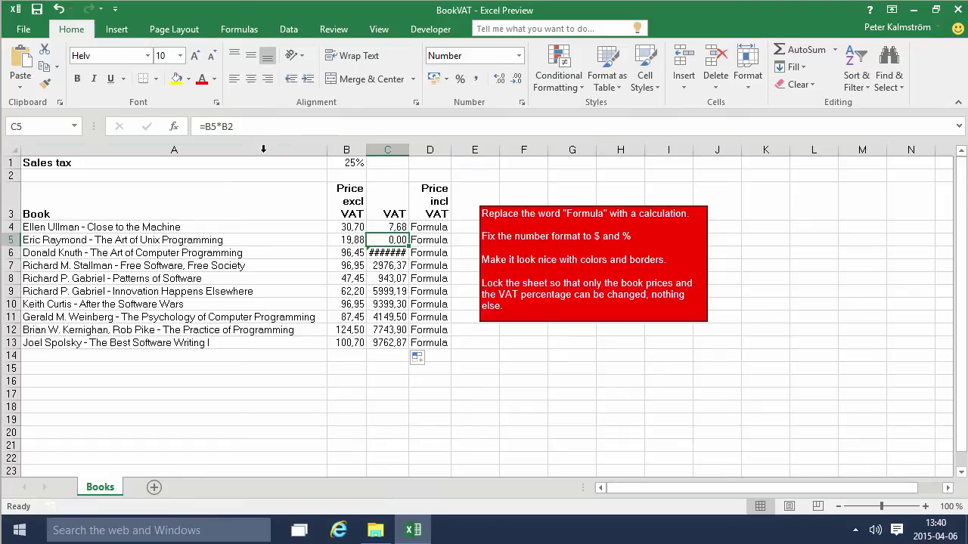
pyautogui.press('F2')
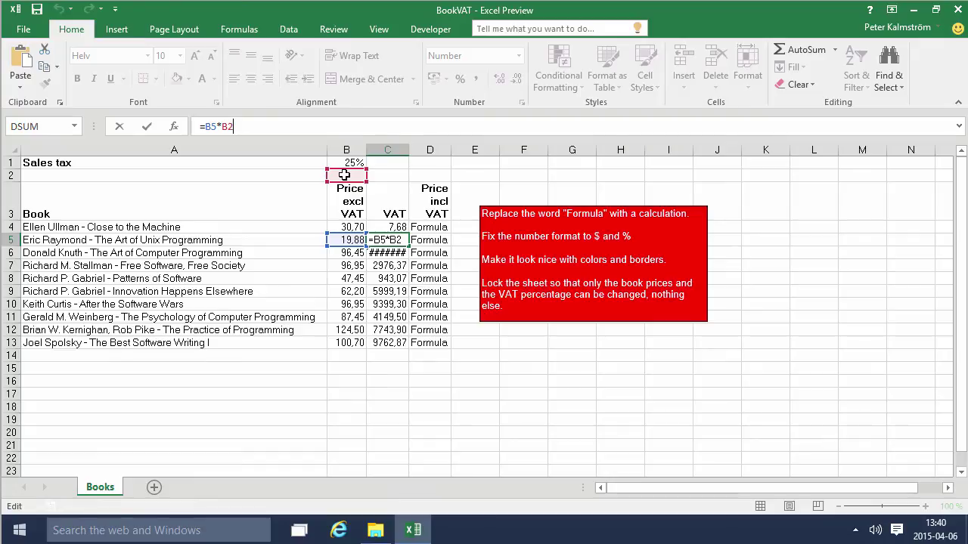
# Change C4's formula to =B4*$B$1 so the rate reference stays fixed
pyautogui.hotkey('ctrl', 'Return')
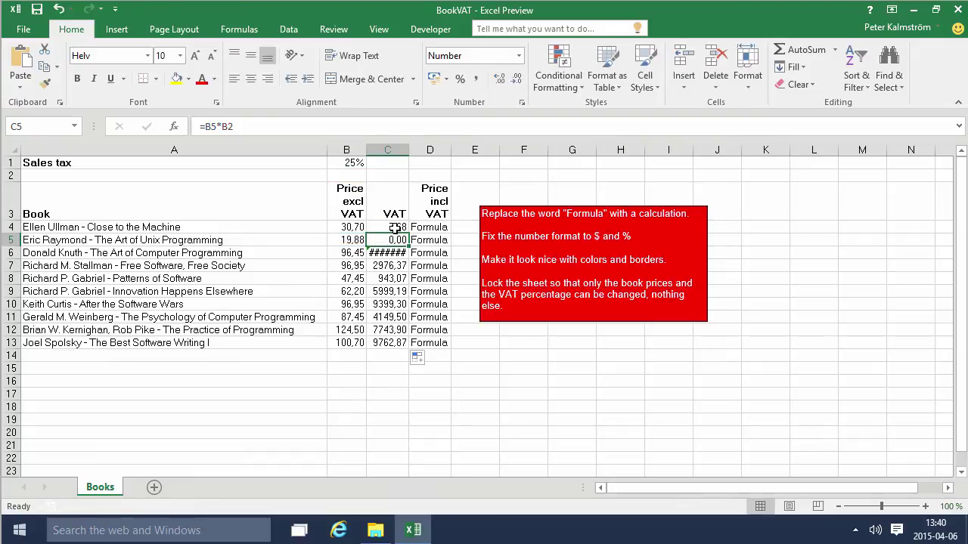
pyautogui.press('Up')
pyautogui.doubleClick(227, 127)
pyautogui.click(220, 127)
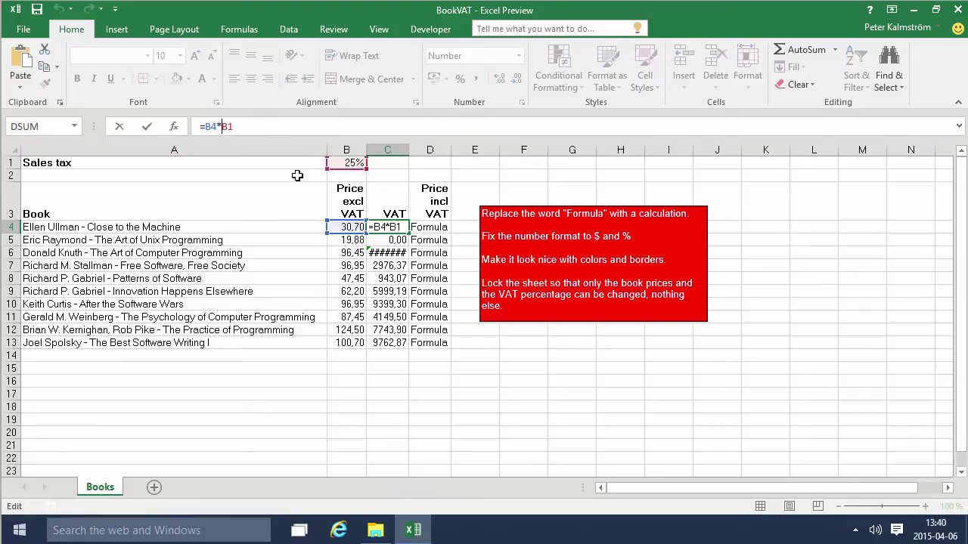
pyautogui.write('$B$')
pyautogui.press('Return')
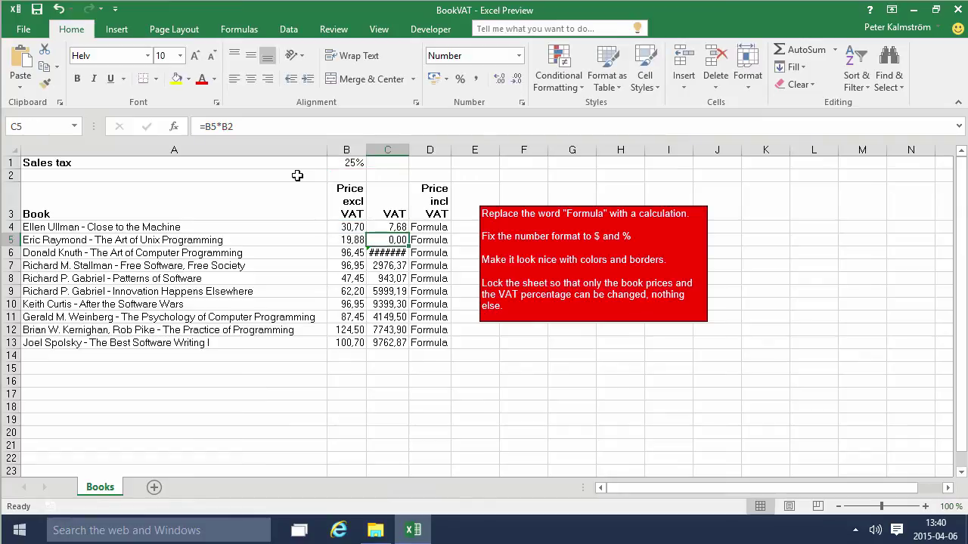
# Refill C4 down to C13 and check the copied formulas in C5 through C12
pyautogui.click(406, 230)
pyautogui.moveTo(408, 232); pyautogui.dragTo(406, 345)
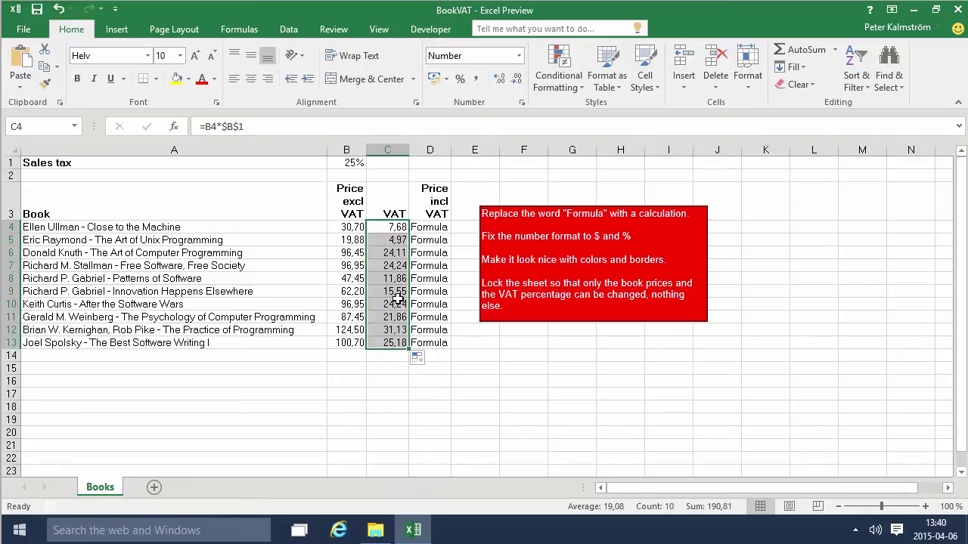
pyautogui.click(393, 316)
pyautogui.click(394, 280)
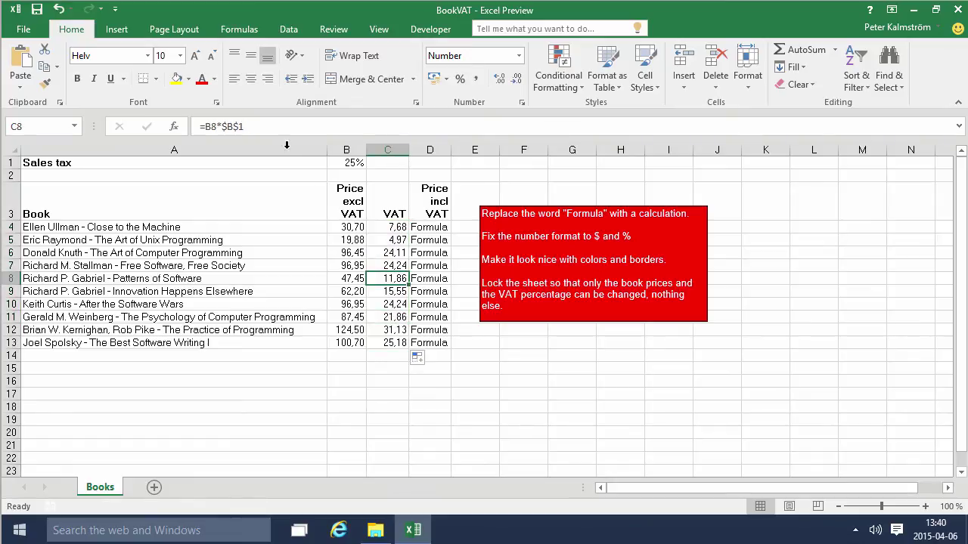
pyautogui.click(394, 294)
pyautogui.click(398, 332)
pyautogui.click(393, 278)
pyautogui.click(394, 239)
pyautogui.click(393, 228)
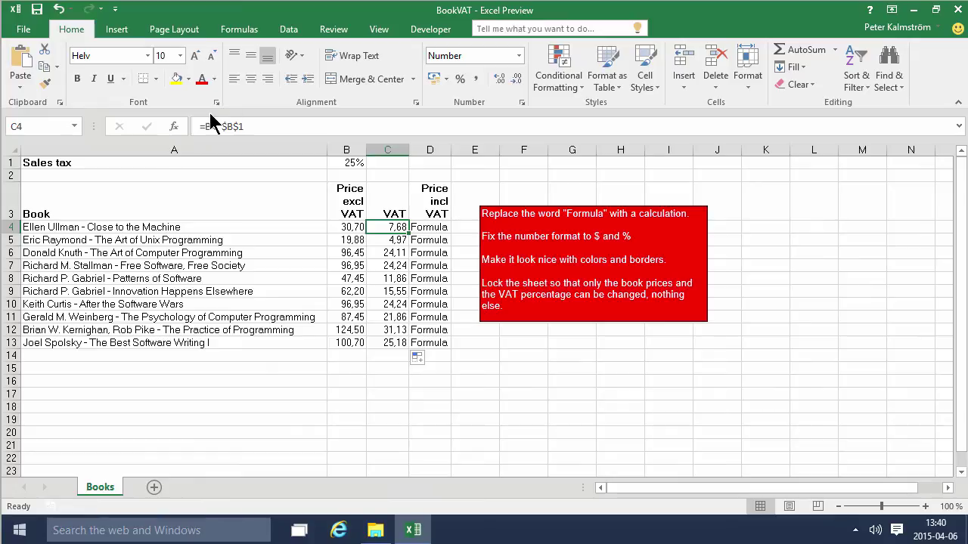
# Name cell B1 VAT using the Name Box
pyautogui.click(350, 163)
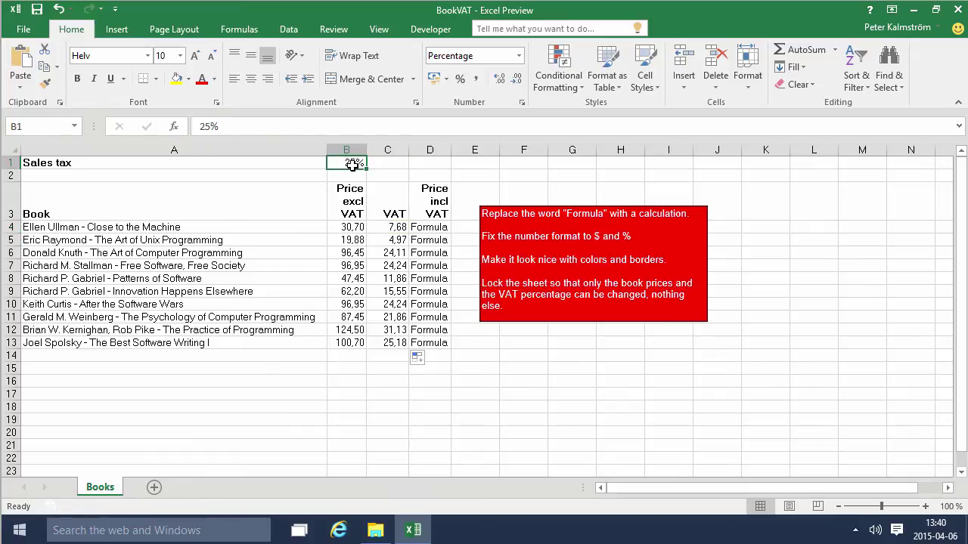
pyautogui.click(45, 131)
pyautogui.write('S')
# Replace $B$1 in C4's formula with the name VAT, giving =B4*VAT
pyautogui.click(392, 227)
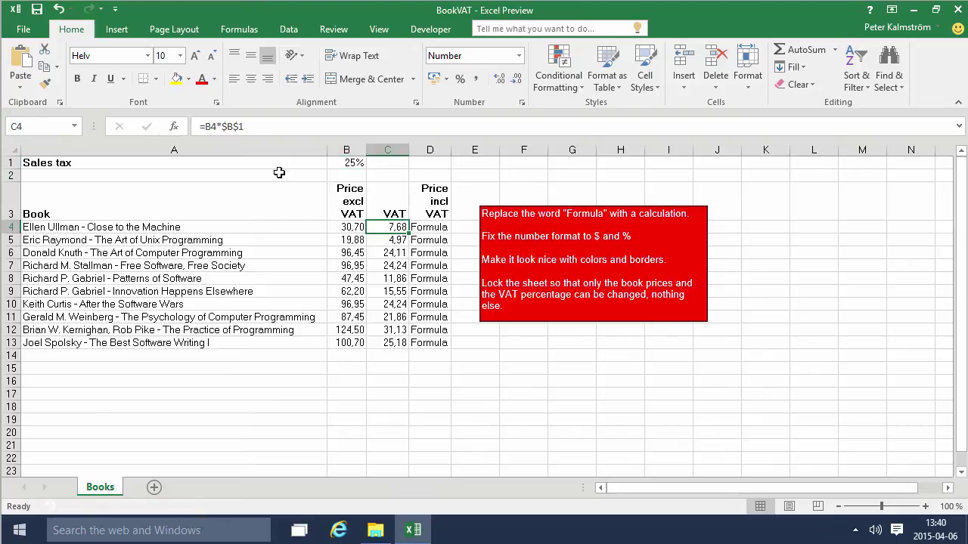
pyautogui.click(222, 126)
pyautogui.moveTo(222, 127); pyautogui.dragTo(293, 130)
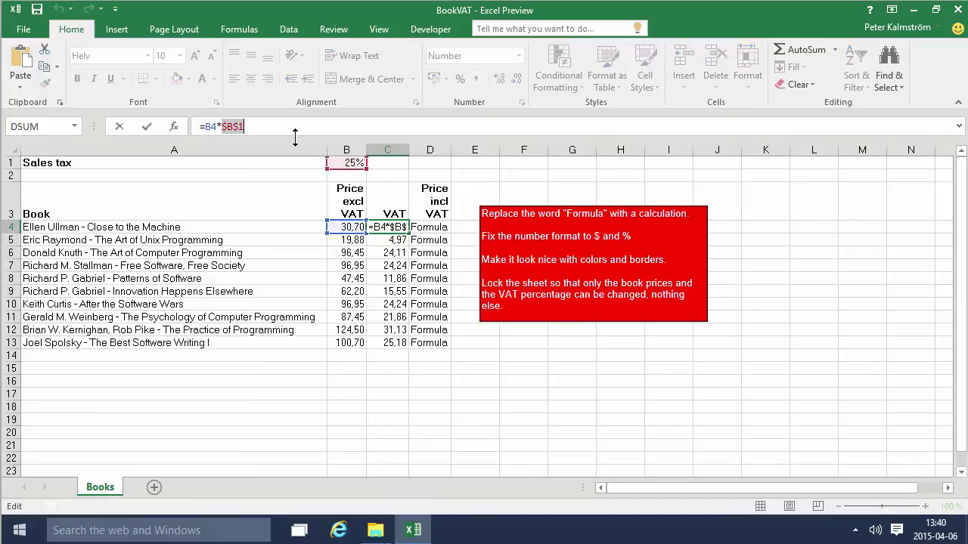
pyautogui.press('BackSpace')
pyautogui.write('vat')
pyautogui.press('Tab')
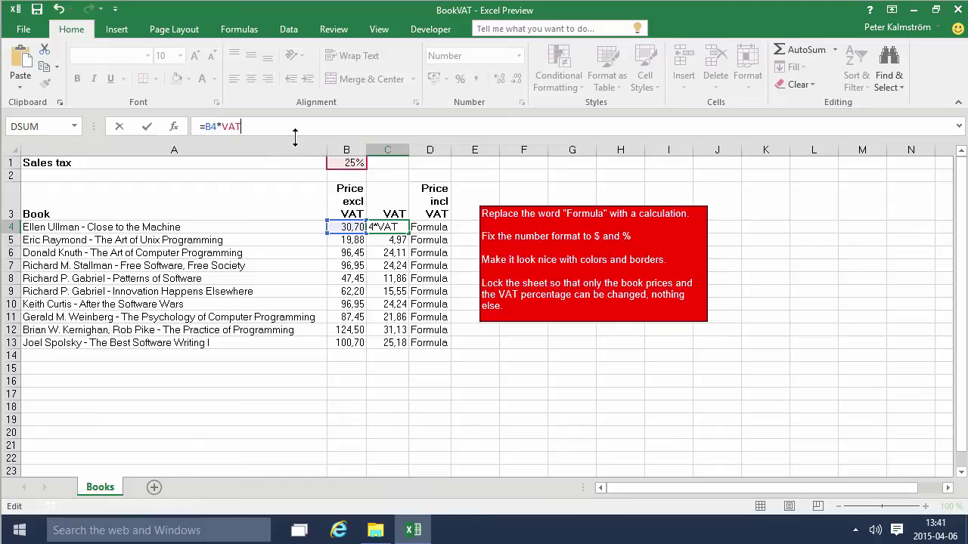
pyautogui.press('Return')
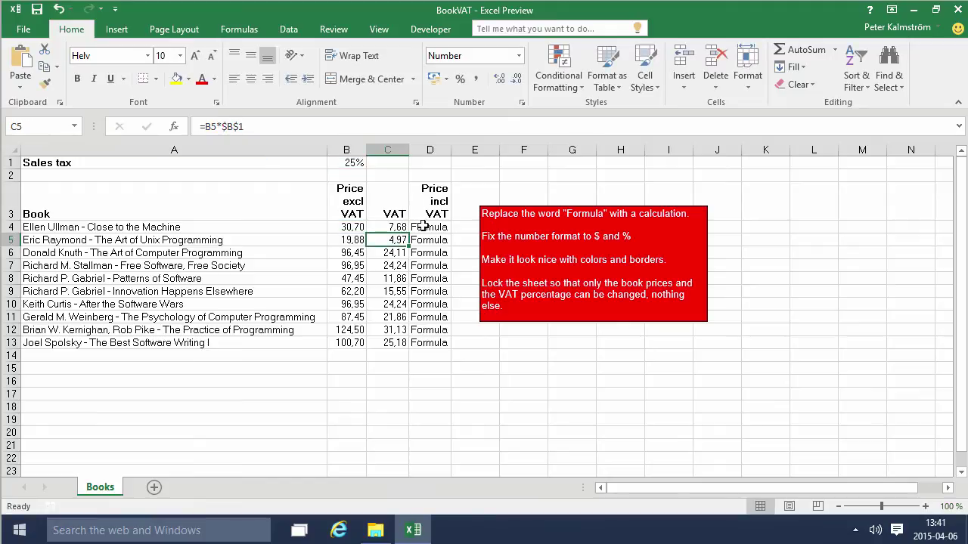
# Fill =B4*VAT down through C13 and check the formula in C5
pyautogui.click(387, 228)
pyautogui.moveTo(409, 236); pyautogui.dragTo(412, 351)
pyautogui.click(390, 232)
pyautogui.click(391, 240)
# Enter =C4+B4 in D4 to total the price plus VAT
pyautogui.click(390, 277)
pyautogui.click(395, 304)
pyautogui.click(389, 227)
pyautogui.click(435, 229)
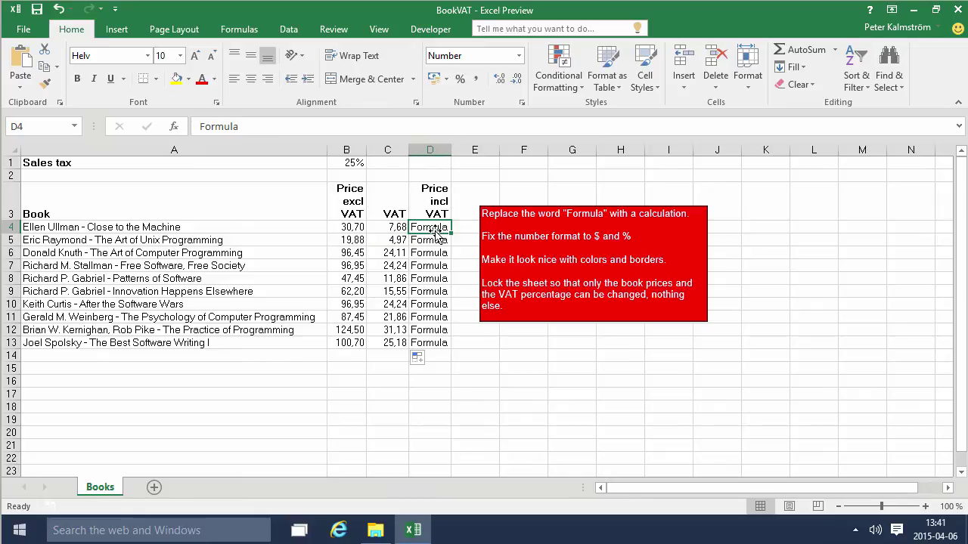
pyautogui.write('=')
pyautogui.press('Left')
pyautogui.write('+')
pyautogui.press('Left')
pyautogui.press('Left')
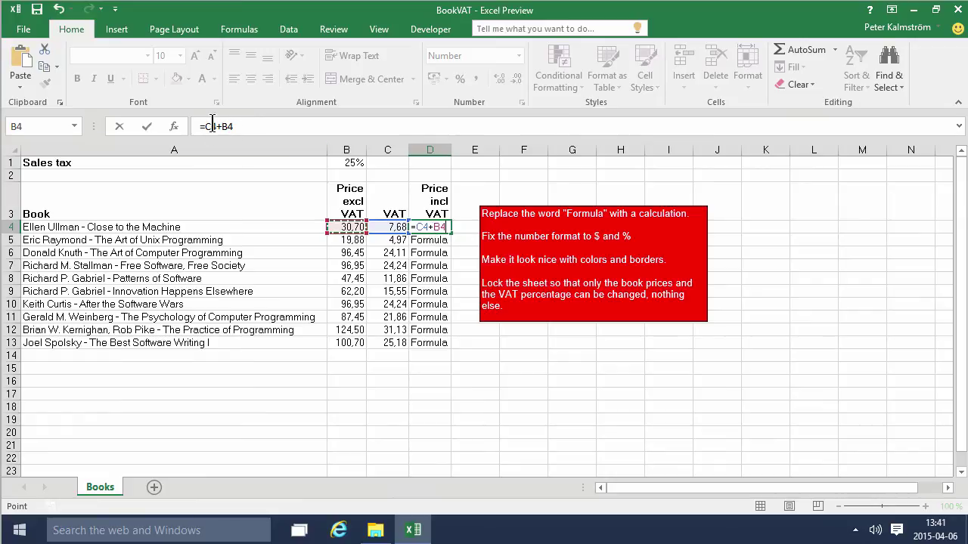
pyautogui.press('Return')
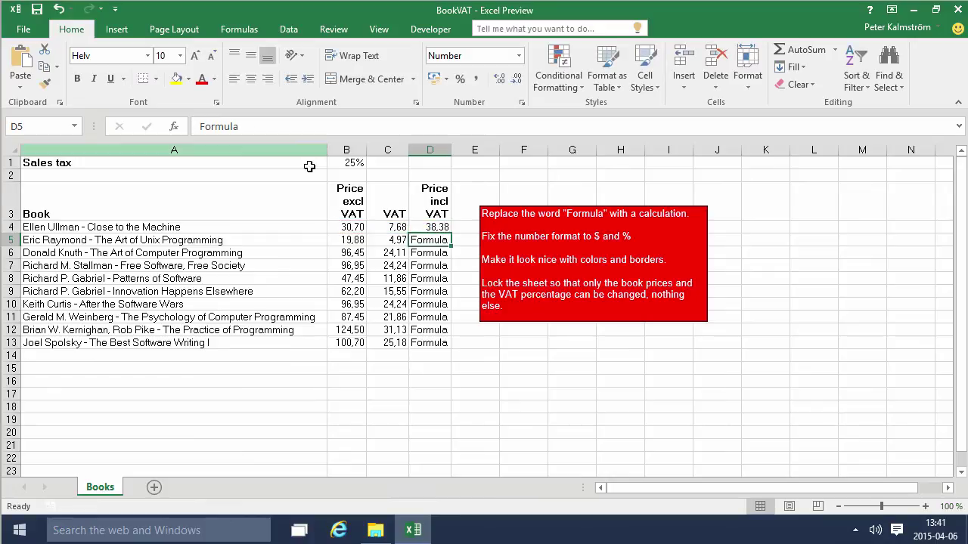
# Fill D4's total formula down through D13 and check D5
pyautogui.click(445, 228)
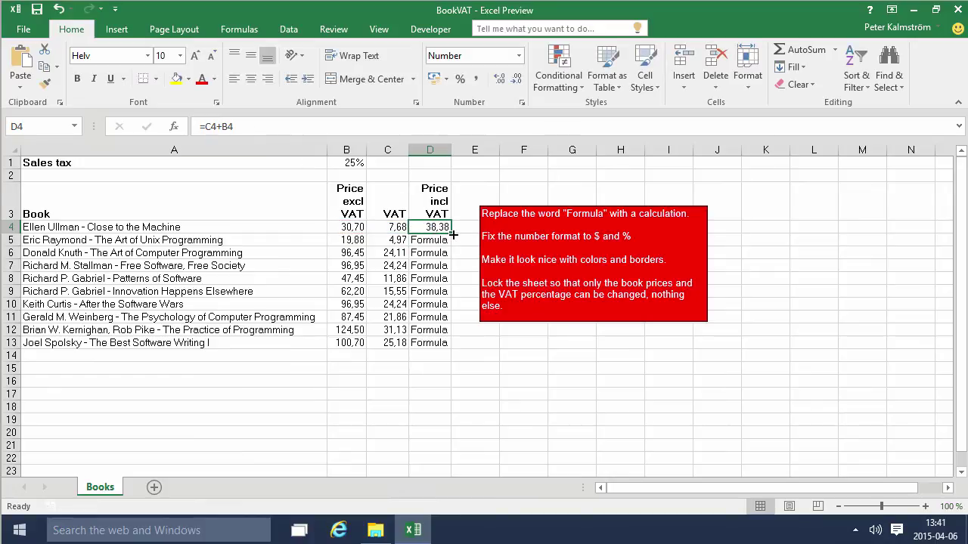
pyautogui.moveTo(452, 234); pyautogui.dragTo(442, 345)
pyautogui.click(426, 240)
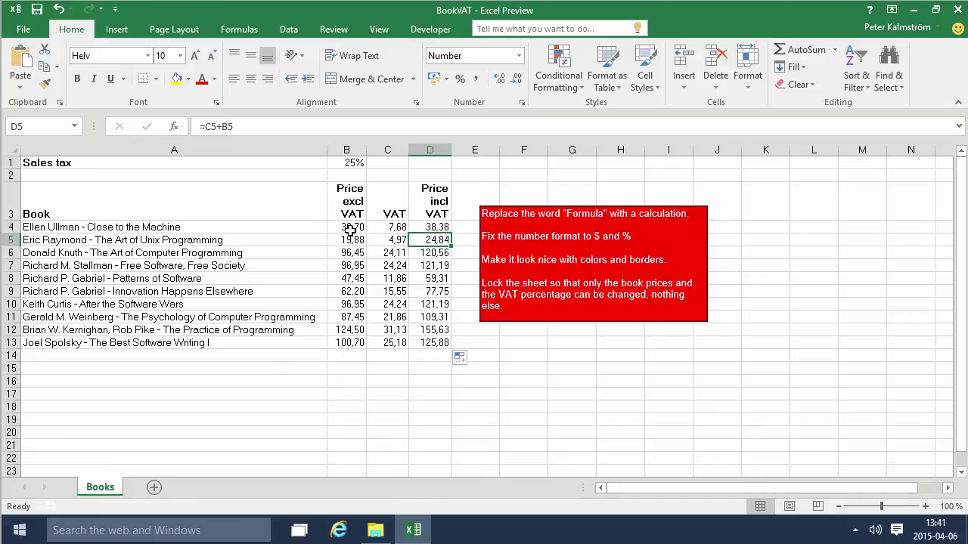
# Apply $ English (United States) accounting format to the figures in B4:D13
pyautogui.moveTo(352, 227); pyautogui.dragTo(430, 341)
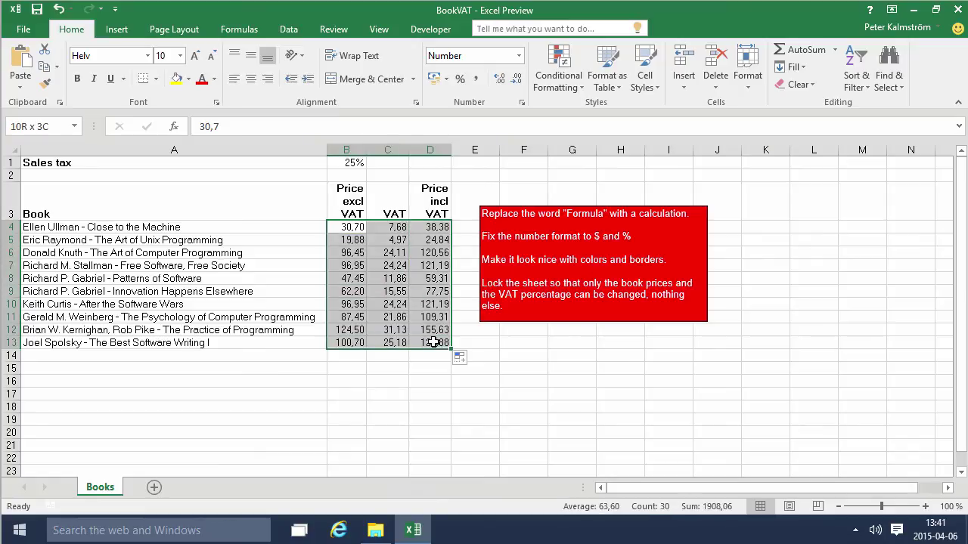
pyautogui.click(446, 81)
pyautogui.click(463, 95)
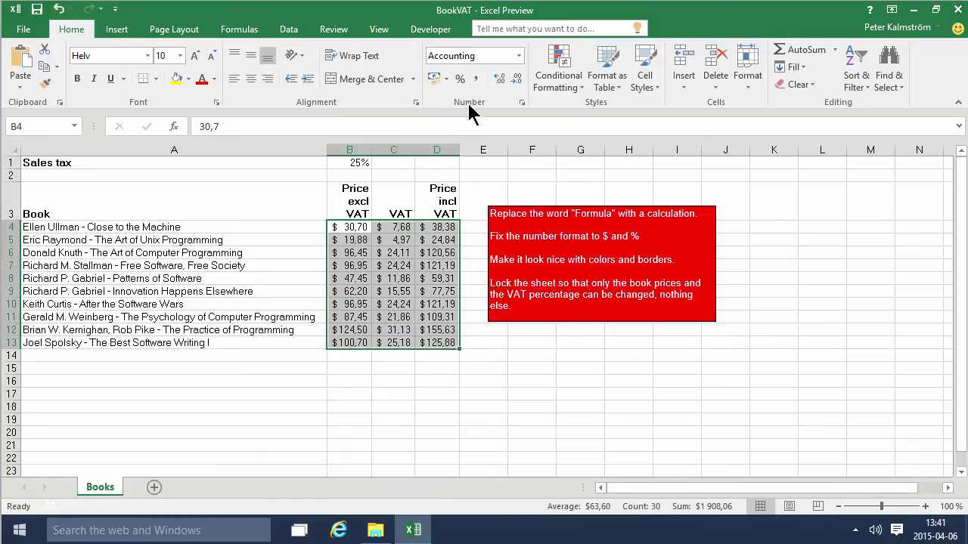
pyautogui.click(421, 257)
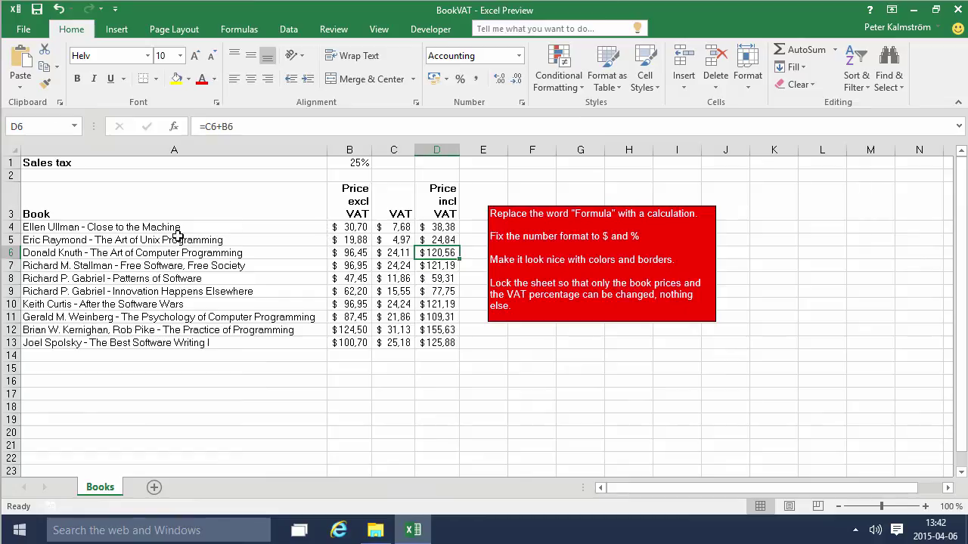
pyautogui.moveTo(195, 201); pyautogui.dragTo(428, 205)
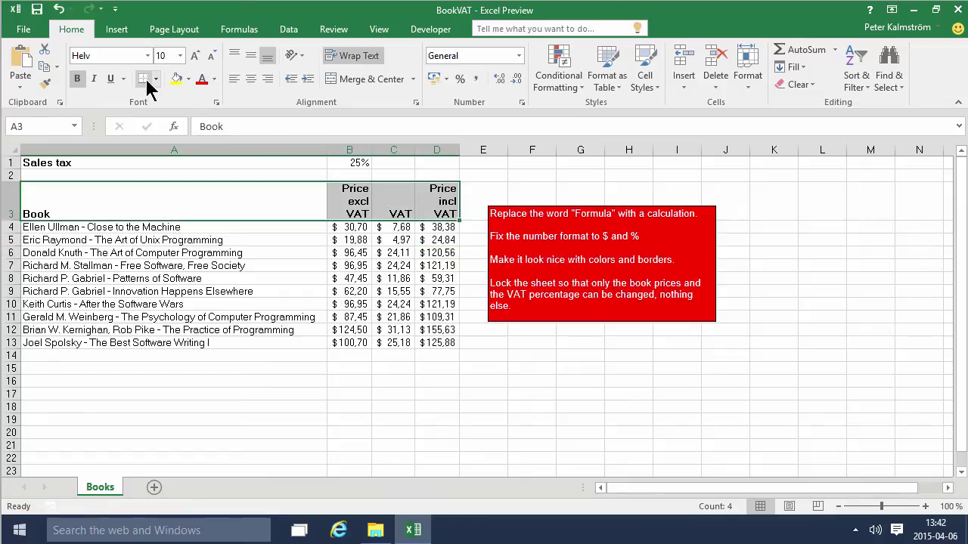
# Add a bottom border under A3:D3 and format A3:D13 as a red table with headers
pyautogui.click(146, 80)
pyautogui.click(202, 266)
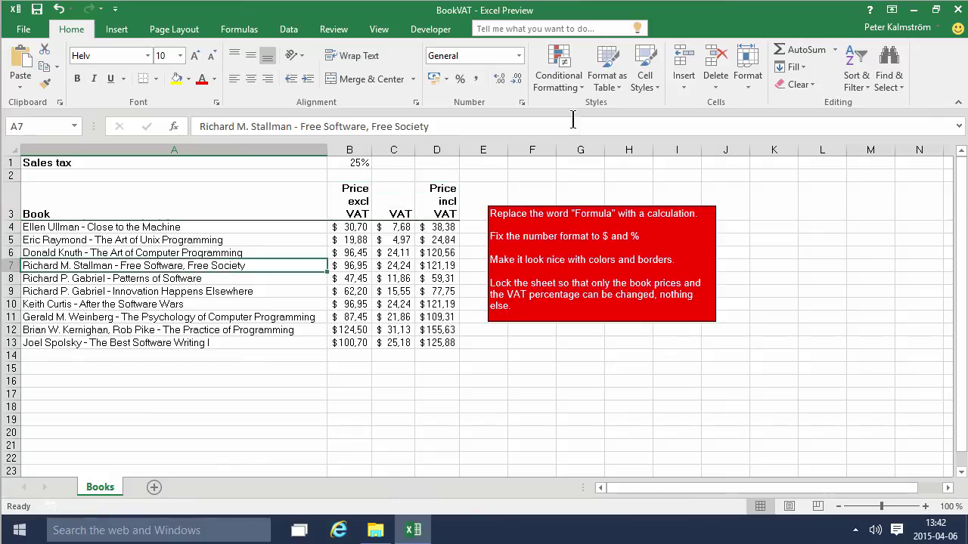
pyautogui.click(609, 87)
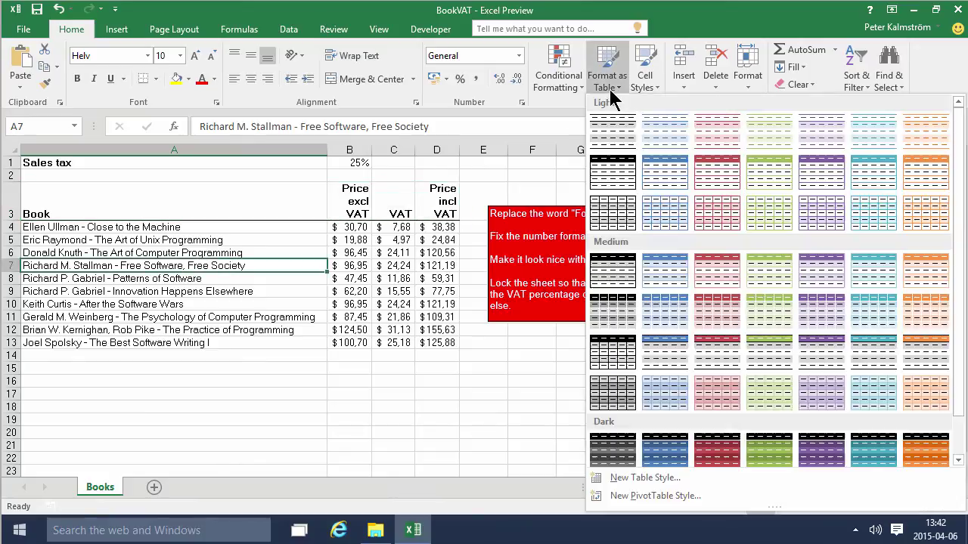
pyautogui.click(723, 174)
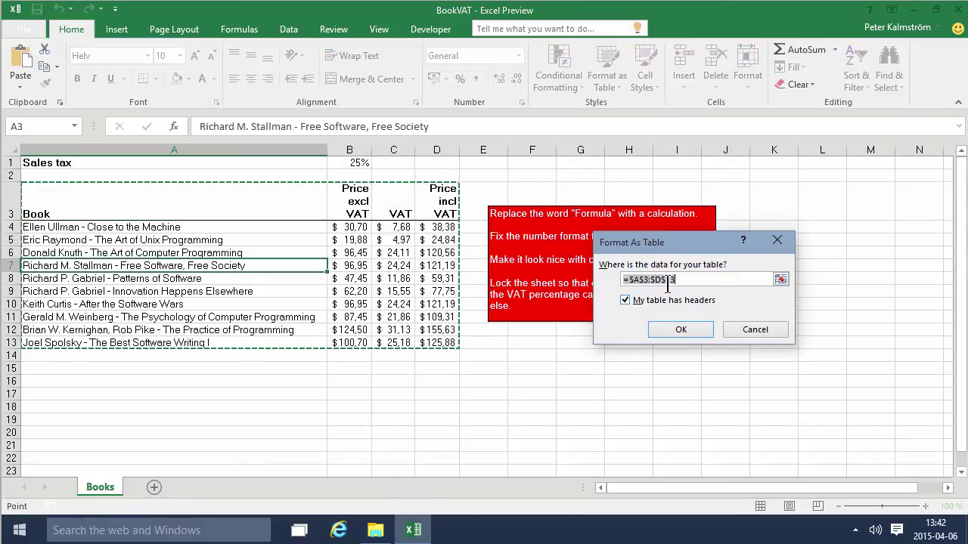
pyautogui.click(684, 330)
pyautogui.click(484, 305)
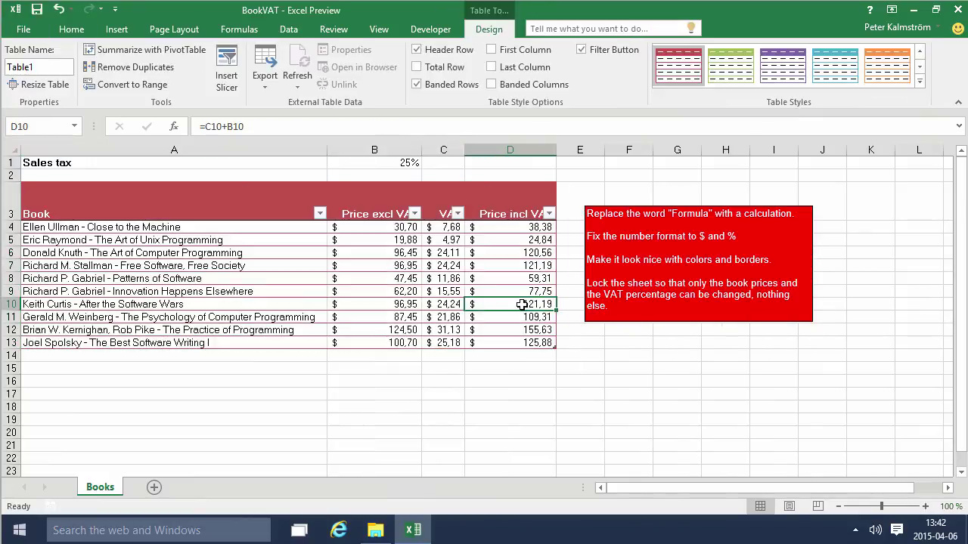
pyautogui.click(384, 159)
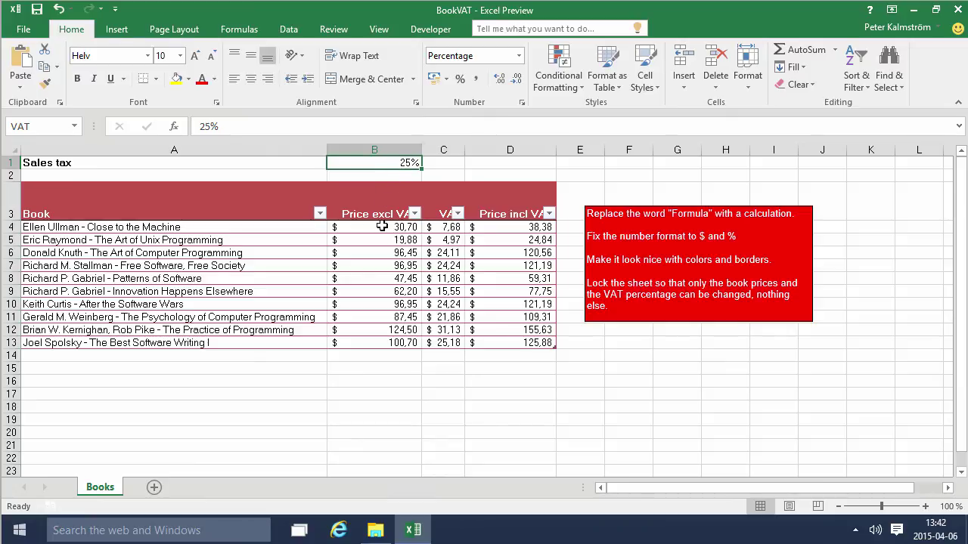
# Clear the Locked protection option for the rate in B1 and the prices in B4:B13
pyautogui.moveTo(382, 226); pyautogui.dragTo(381, 342)
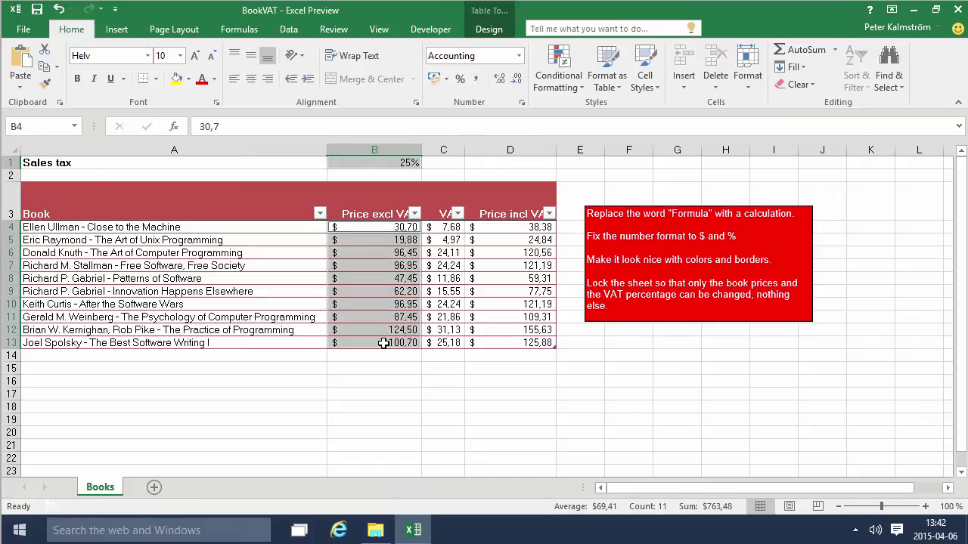
pyautogui.click(391, 164)
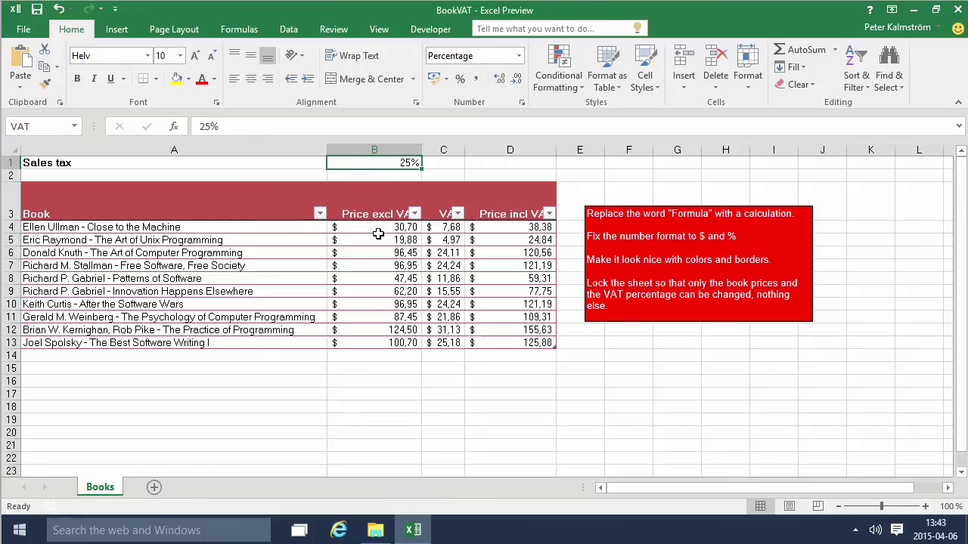
pyautogui.moveTo(382, 226); pyautogui.dragTo(372, 343)
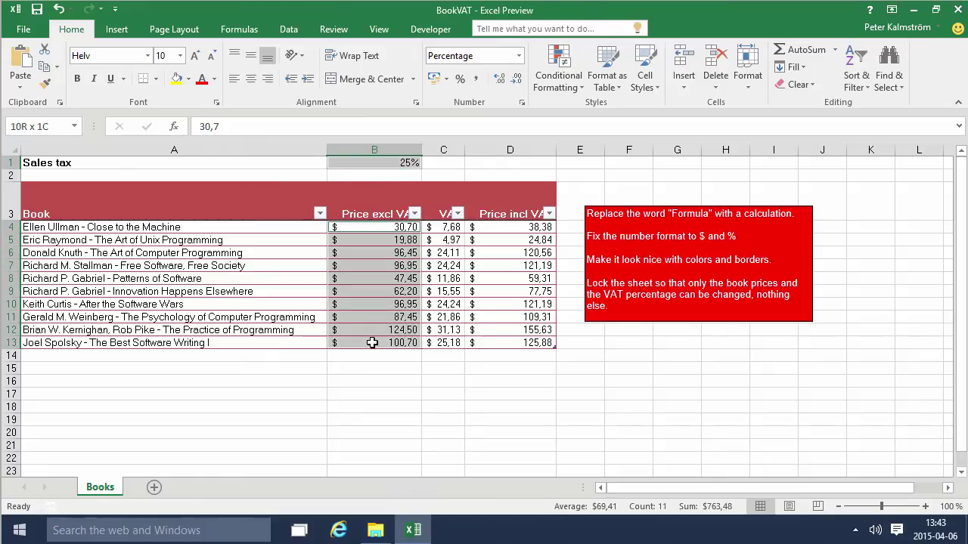
pyautogui.rightClick(387, 265)
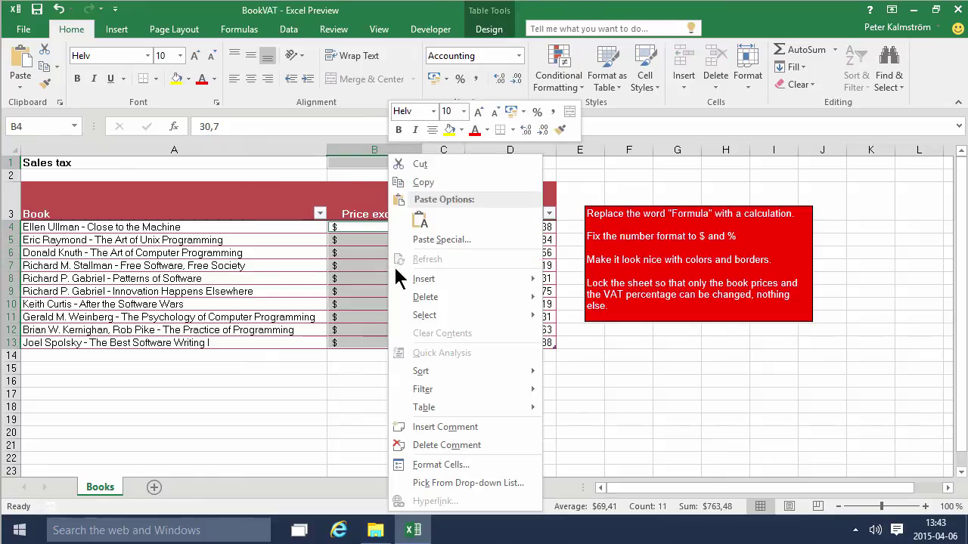
pyautogui.click(461, 468)
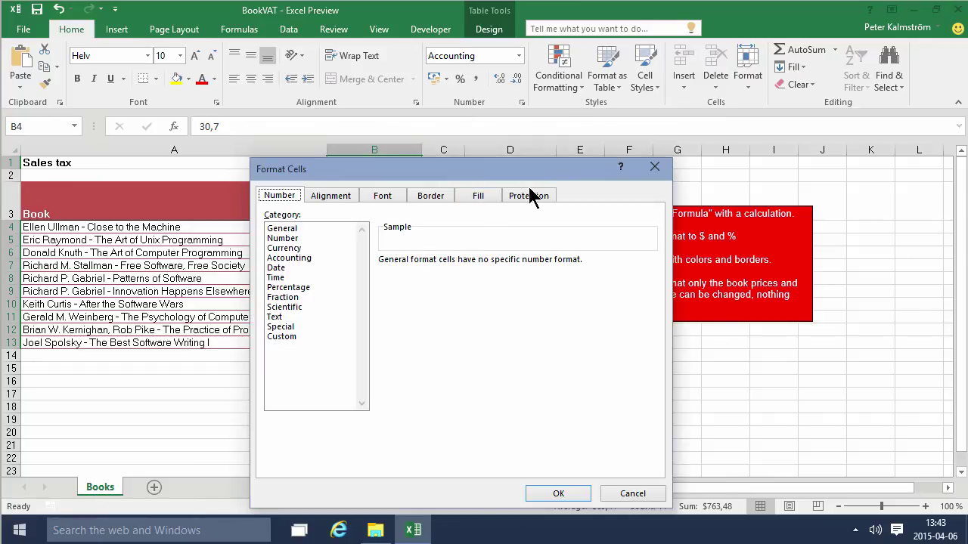
pyautogui.click(528, 197)
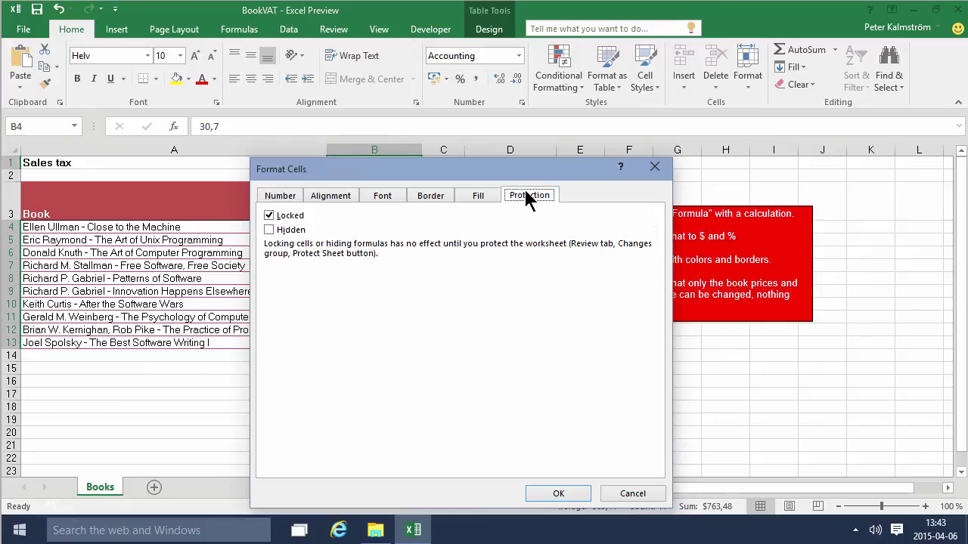
pyautogui.click(268, 216)
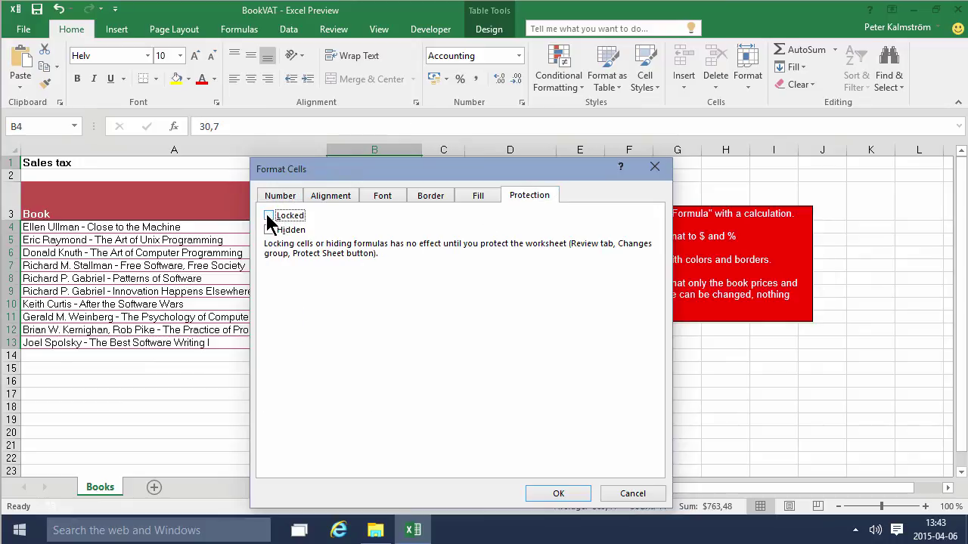
pyautogui.click(555, 493)
# Protect the Books sheet with Protect Sheet from its tab's context menu
pyautogui.click(488, 405)
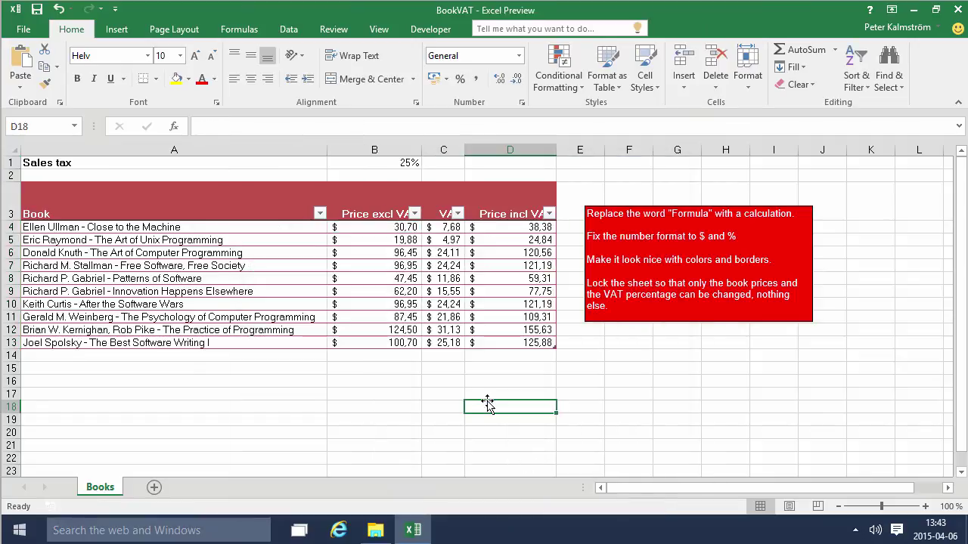
pyautogui.rightClick(106, 490)
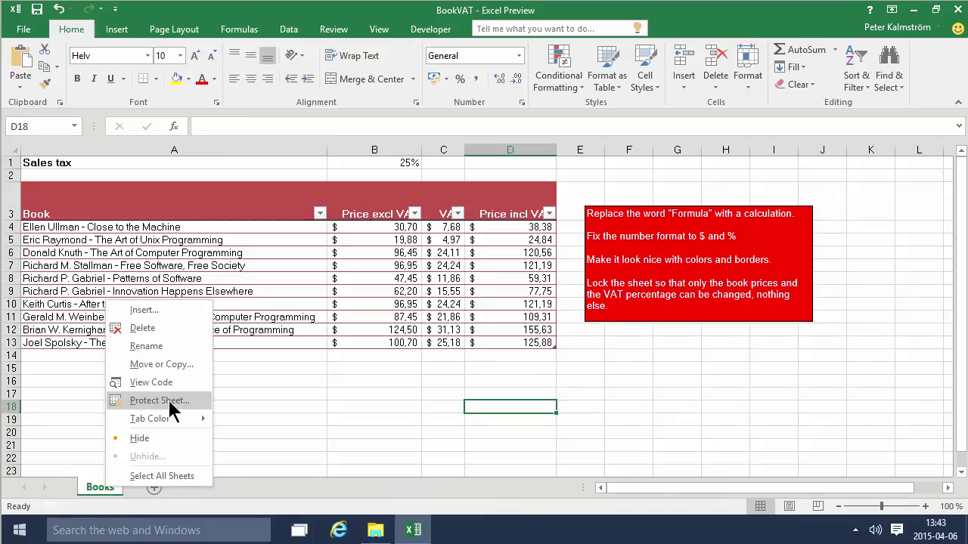
pyautogui.click(169, 400)
pyautogui.click(162, 490)
pyautogui.click(281, 418)
pyautogui.click(385, 242)
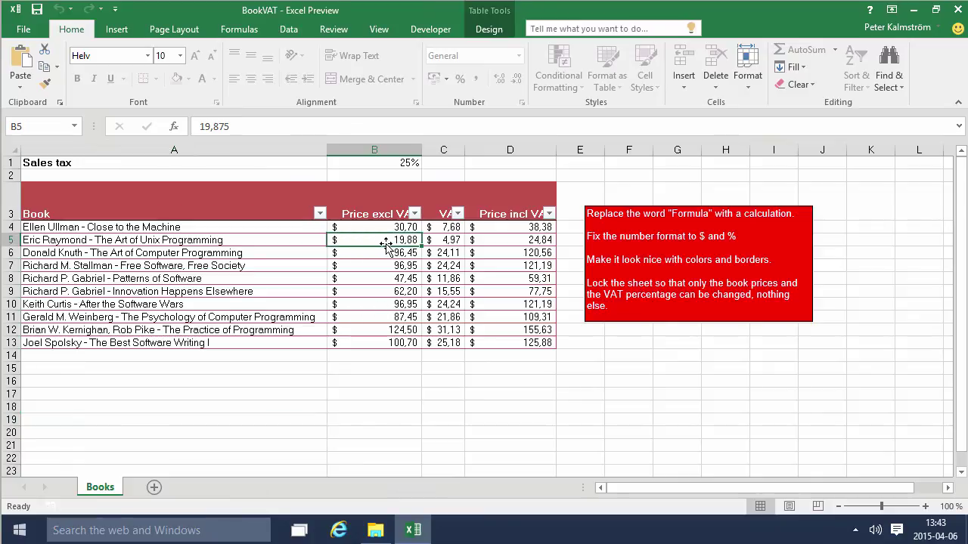
# Change the second book's price in B5 to 21 and test that the VAT cell is locked
pyautogui.write('21')
pyautogui.press('Return')
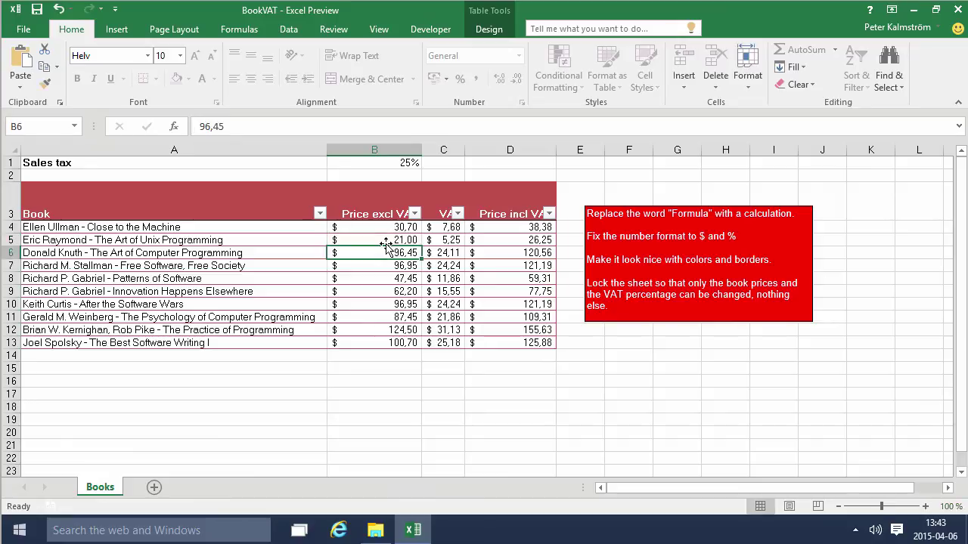
pyautogui.press('Up')
pyautogui.press('Right')
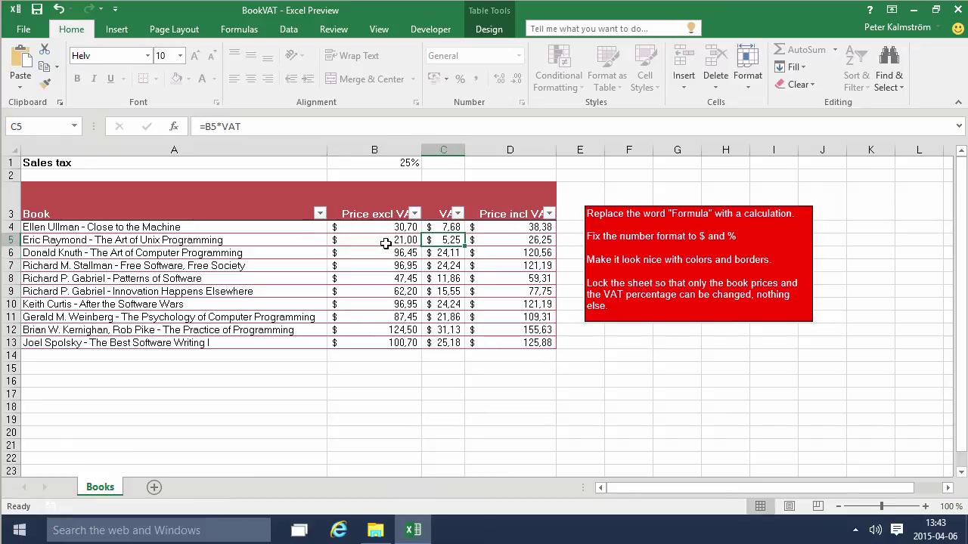
pyautogui.press('Delete')
pyautogui.press('Return')
# Try deleting the locked book title in A5 and dismiss the protection warning
pyautogui.press('Up')
pyautogui.press('Up')
pyautogui.press('Down')
pyautogui.press('Down')
pyautogui.press('Left')
pyautogui.press('Left')
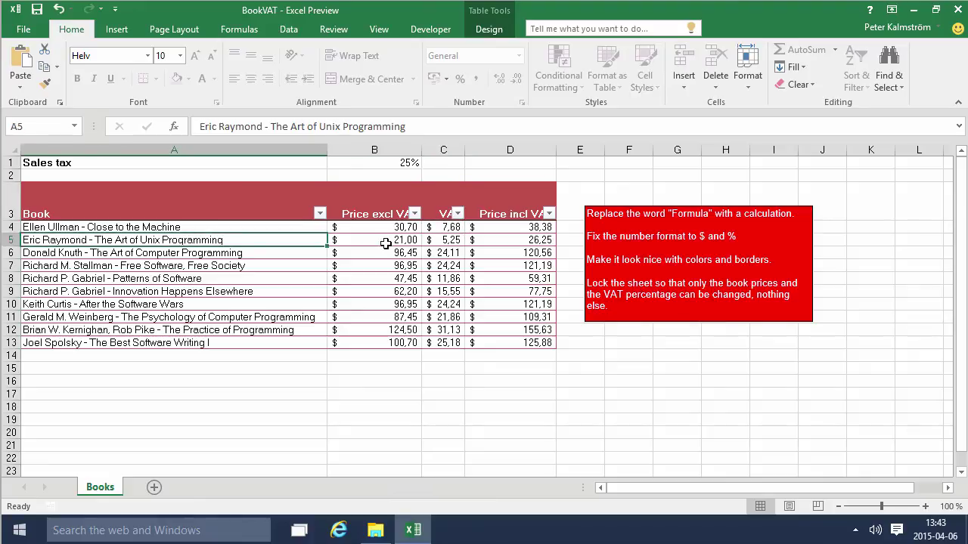
pyautogui.press('Delete')
pyautogui.press('Return')
# Set the VAT rate in B1 to 6%
pyautogui.press('Up')
pyautogui.press('Up')
pyautogui.press('Up')
pyautogui.press('Up')
pyautogui.press('Right')
pyautogui.press('Right')
pyautogui.press('Left')
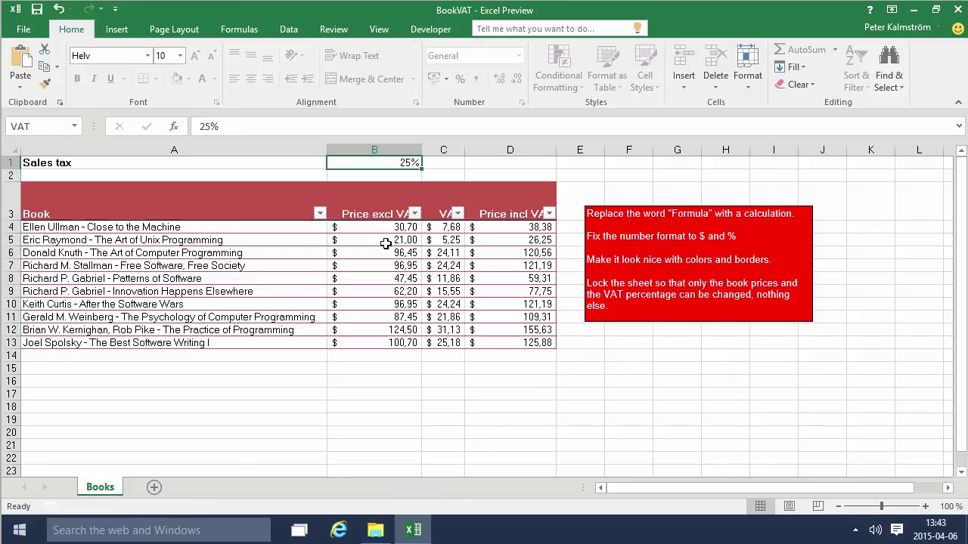
pyautogui.write('6')
pyautogui.press('Return')
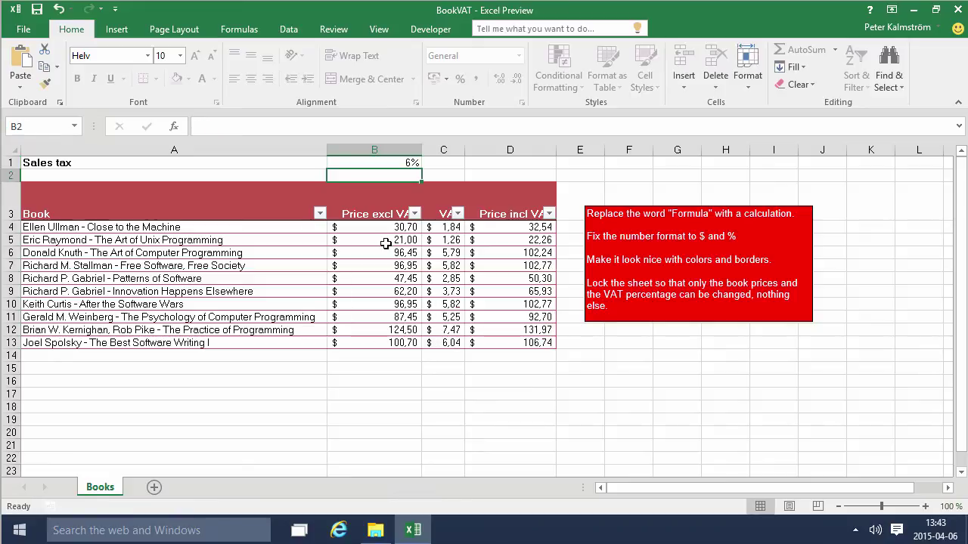